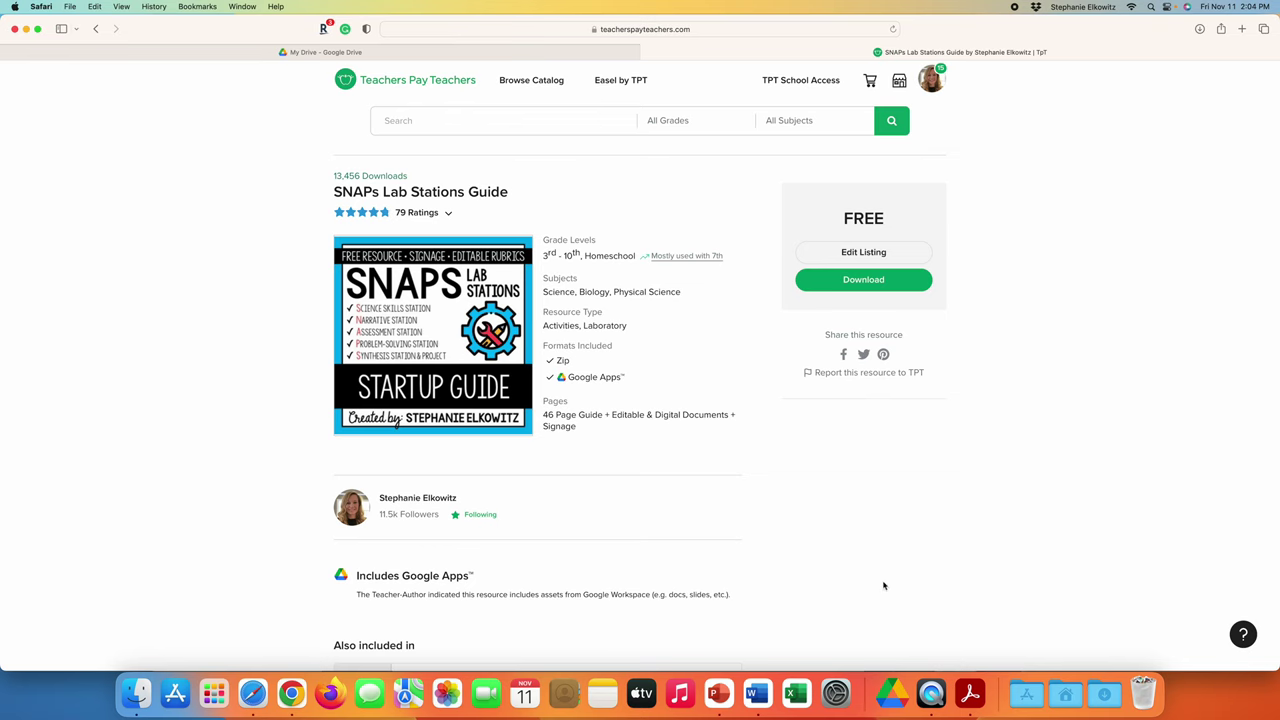
Step: Show the Downloads folder in a Finder window from the Dock's Downloads stack
click(1104, 693)
click(1139, 615)
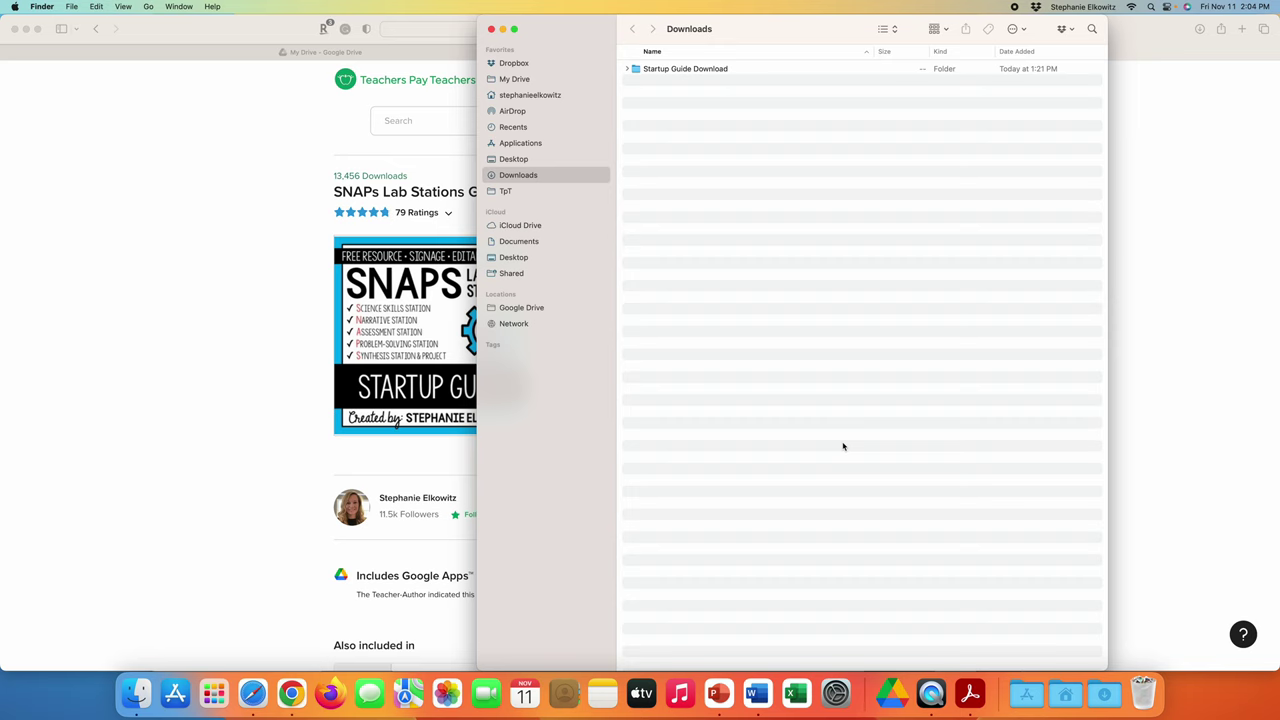
Step: Expand the Startup Guide Download folder and open Startup Guide.pdf in Acrobat
click(627, 69)
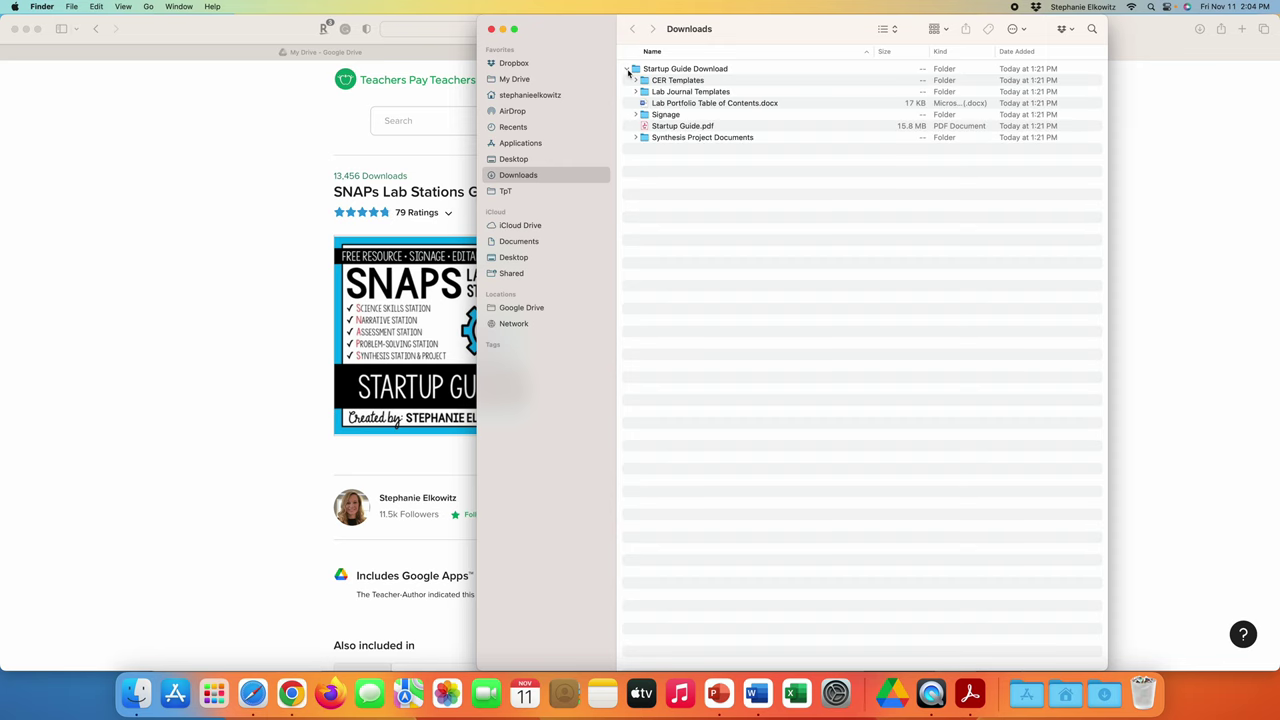
click(627, 69)
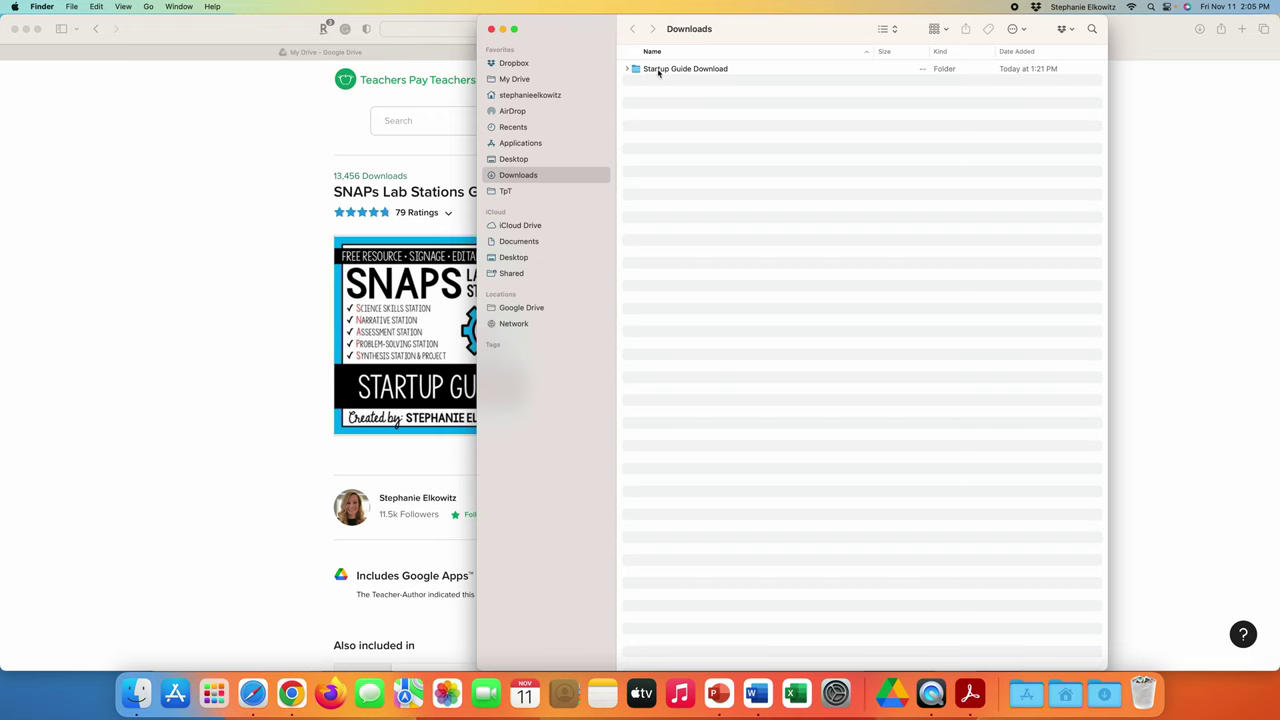
right_click(658, 72)
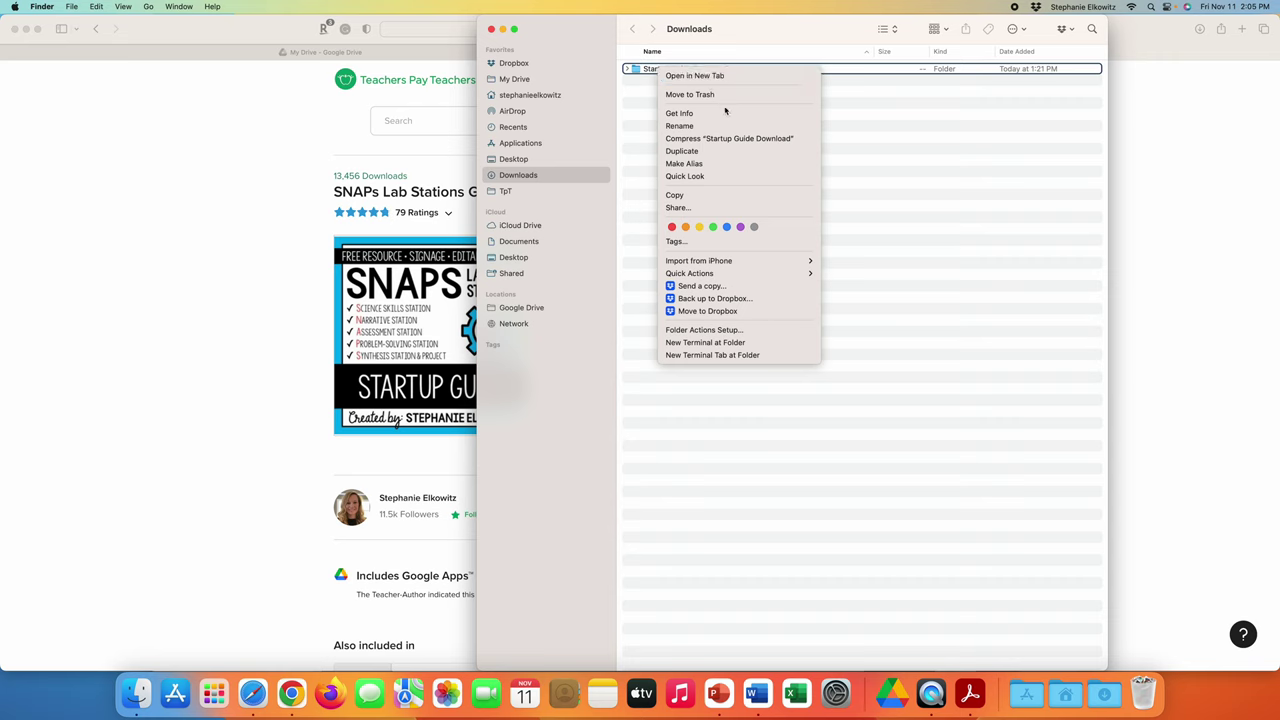
click(864, 129)
click(628, 69)
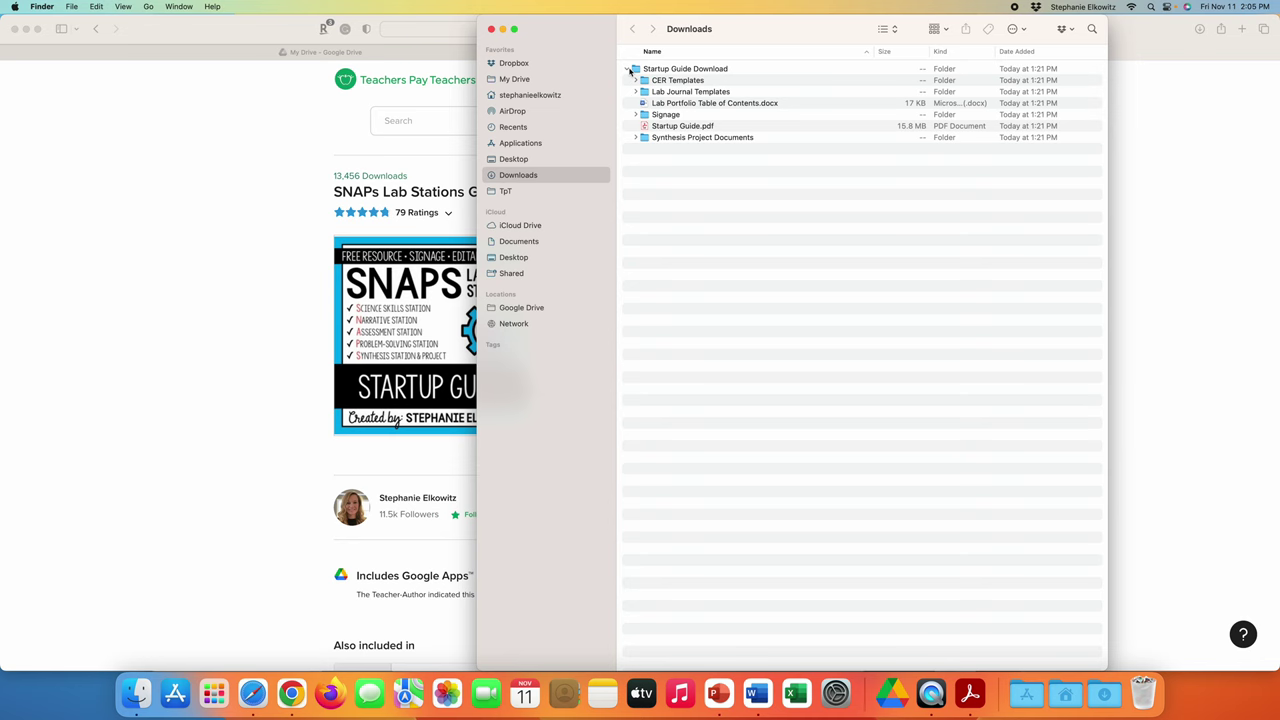
double_click(666, 126)
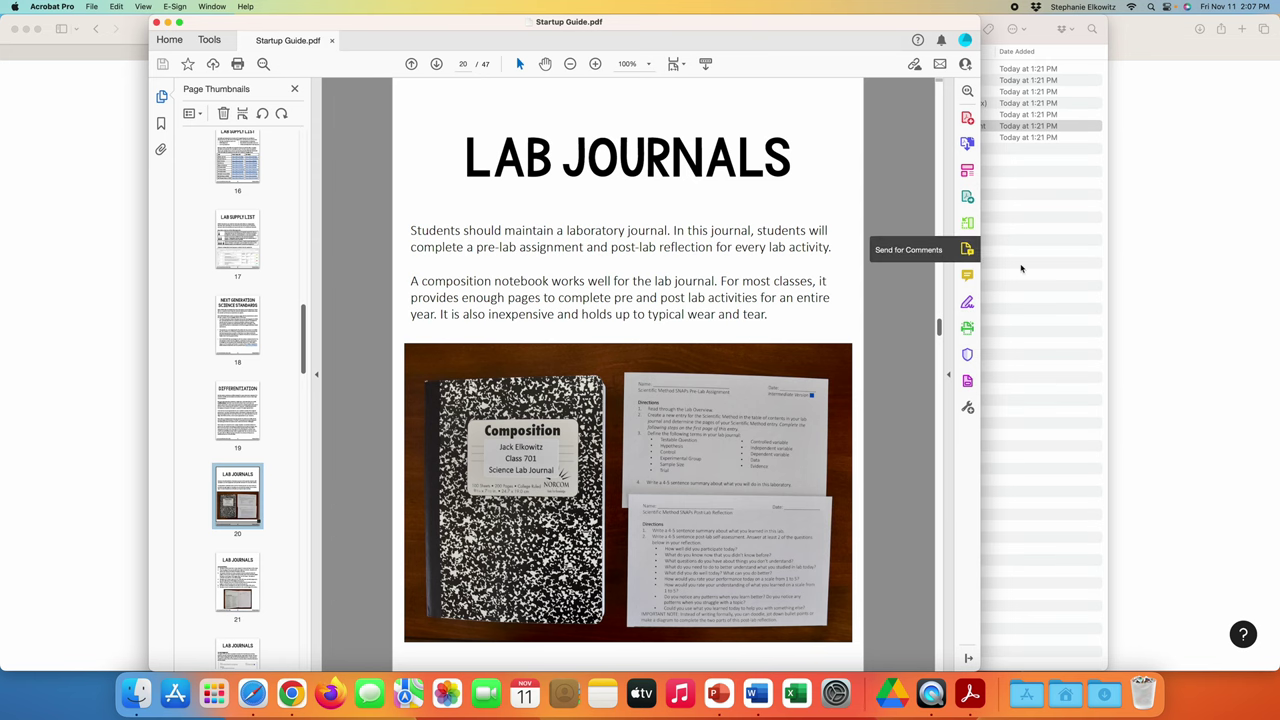
Step: Bring the Finder downloads window back to the front after reading to page 20
click(996, 265)
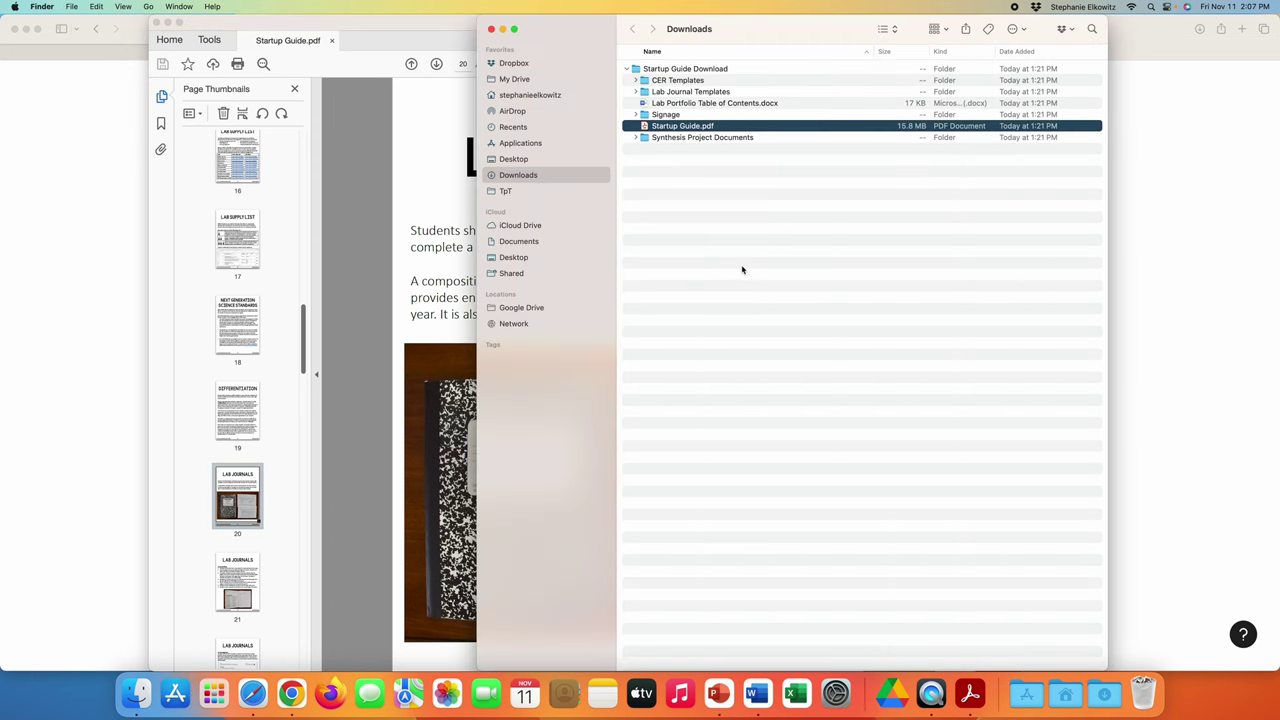
Step: Open Lab Journal Templates, check guide page 21, then open Printable Lab Journal Template.docx
click(645, 92)
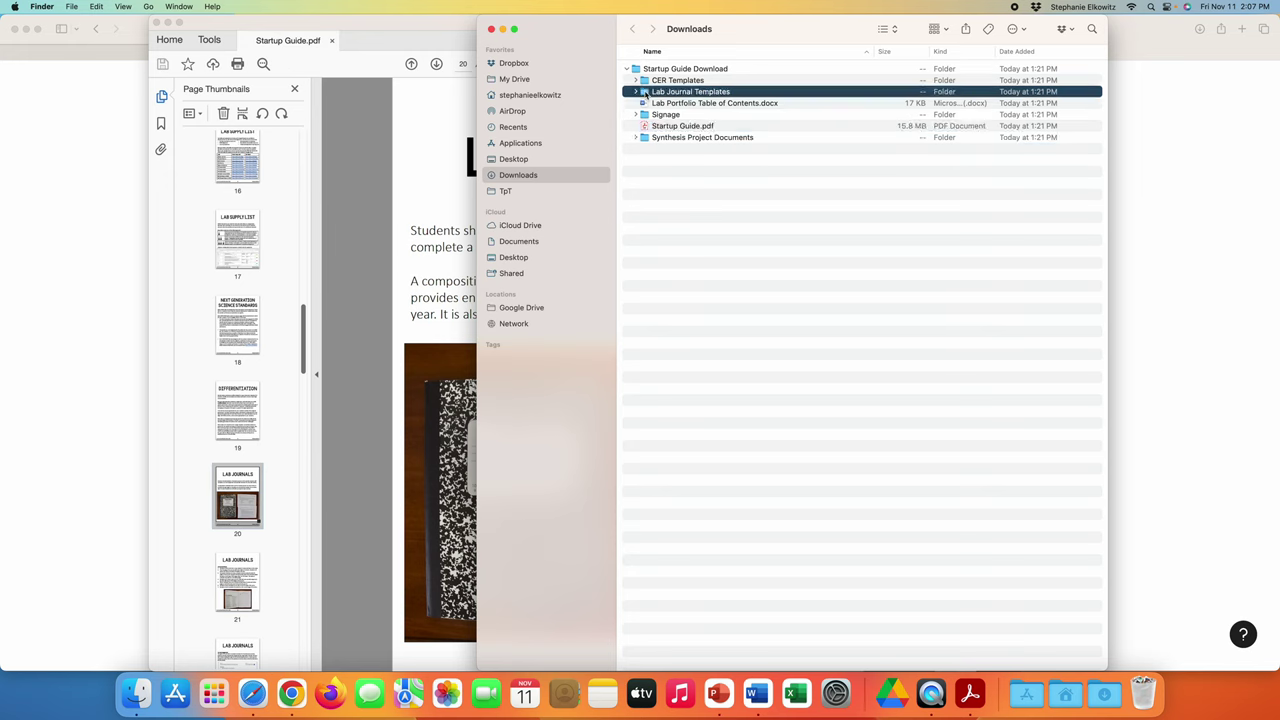
double_click(645, 92)
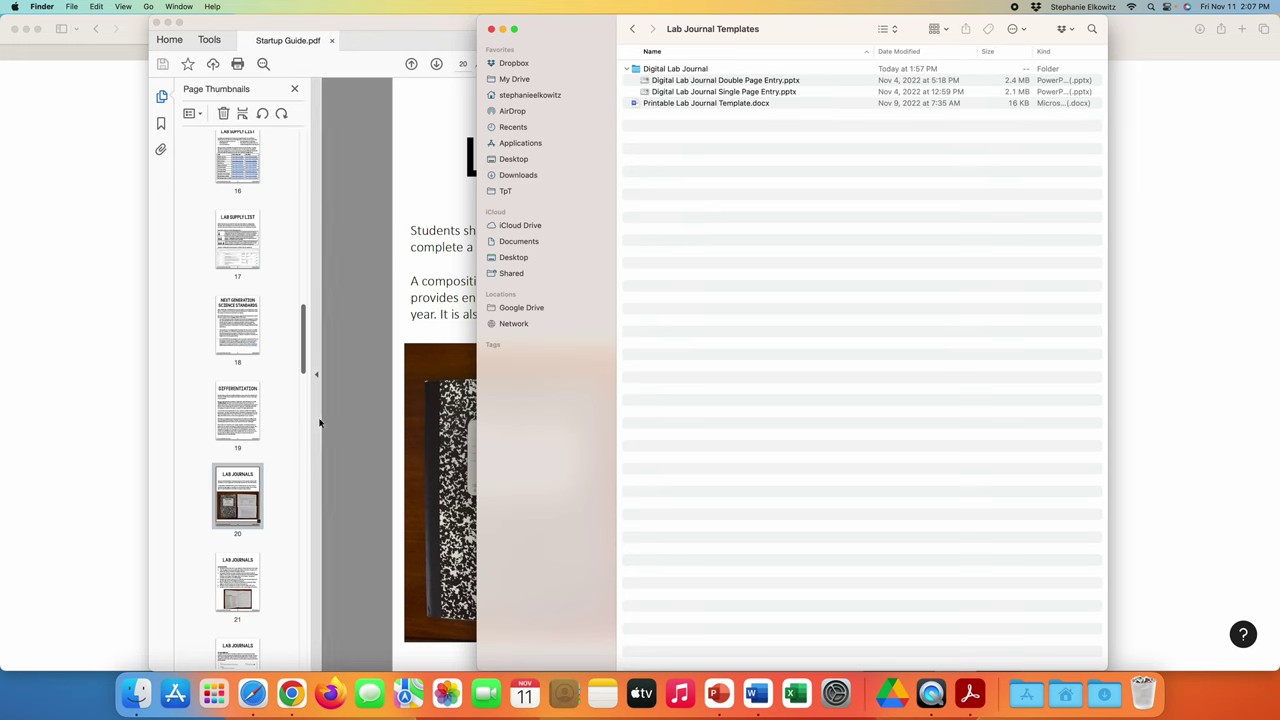
click(237, 585)
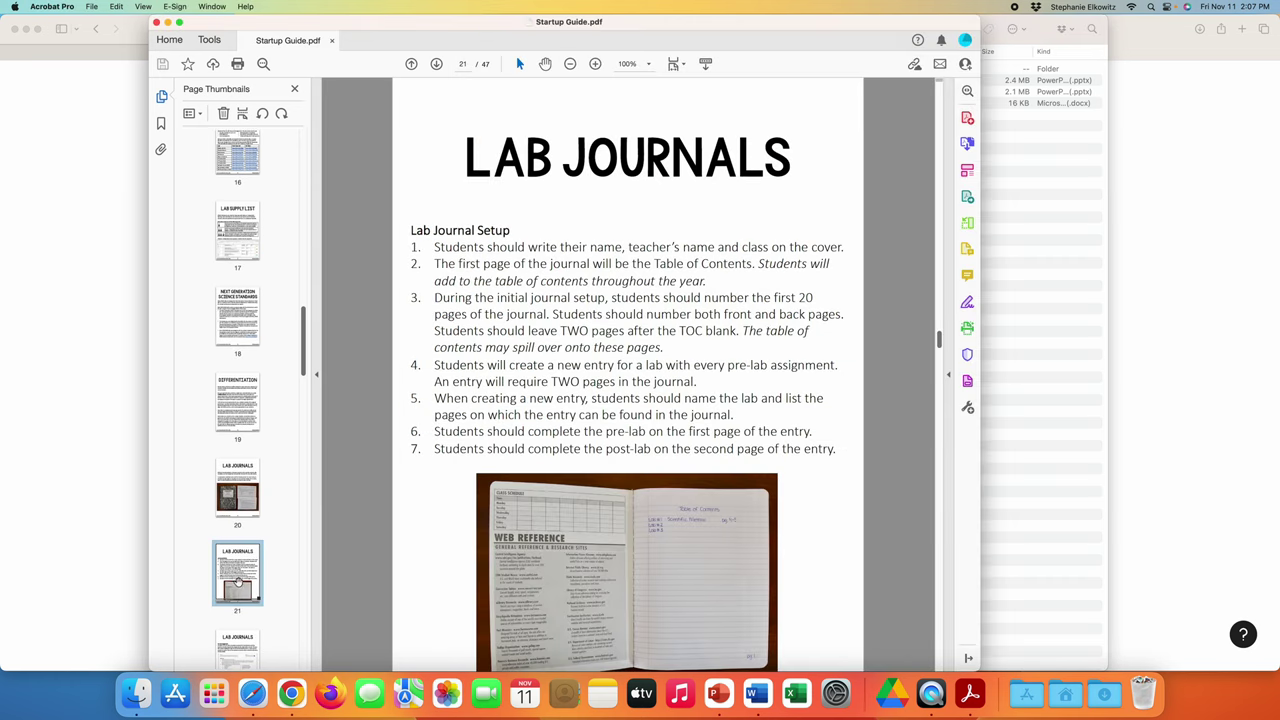
scroll(519, 558, down, 1)
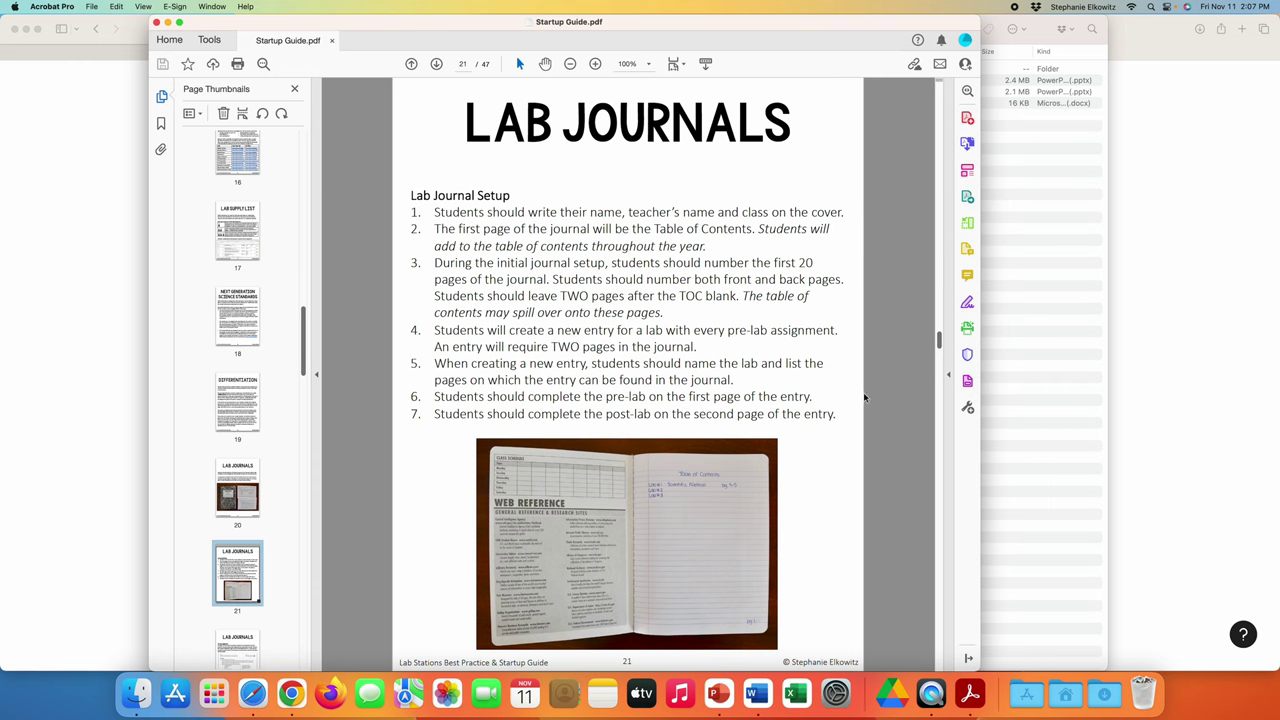
click(1003, 393)
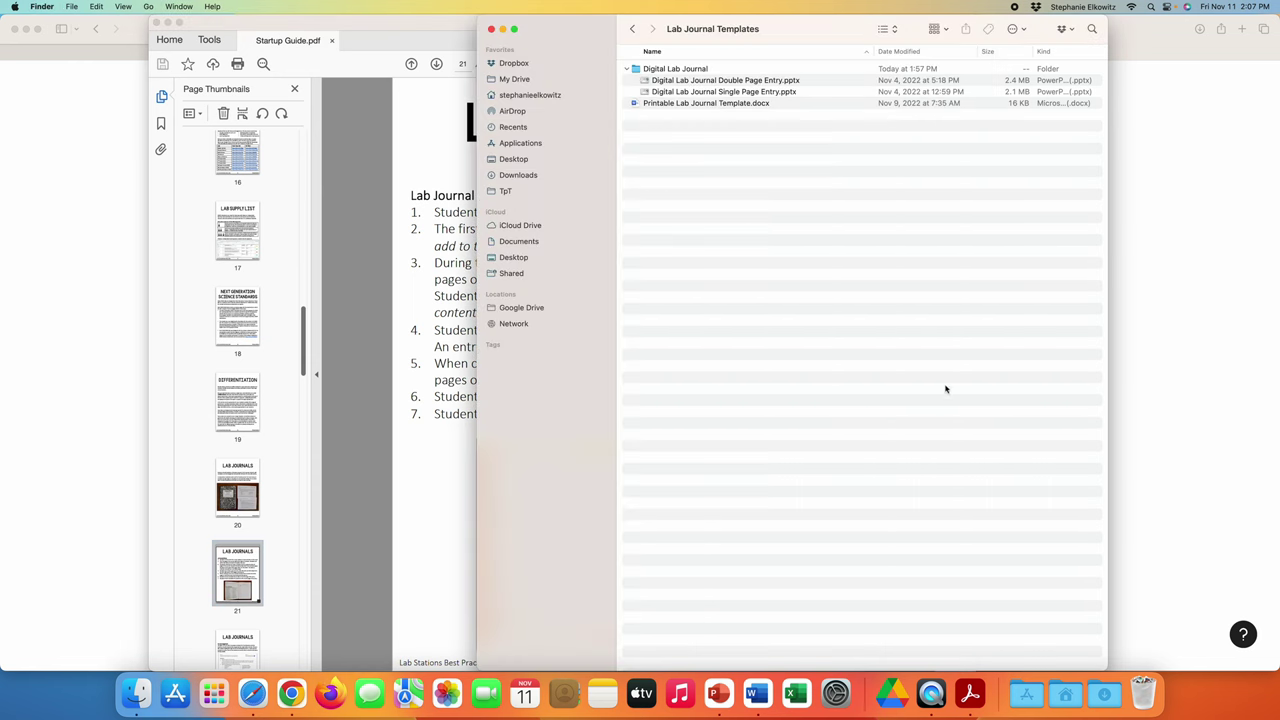
double_click(689, 104)
Step: Review the template's pre-lab and post-lab pages, close it, and return to Finder
scroll(287, 390, down, 10)
scroll(287, 390, down, 1)
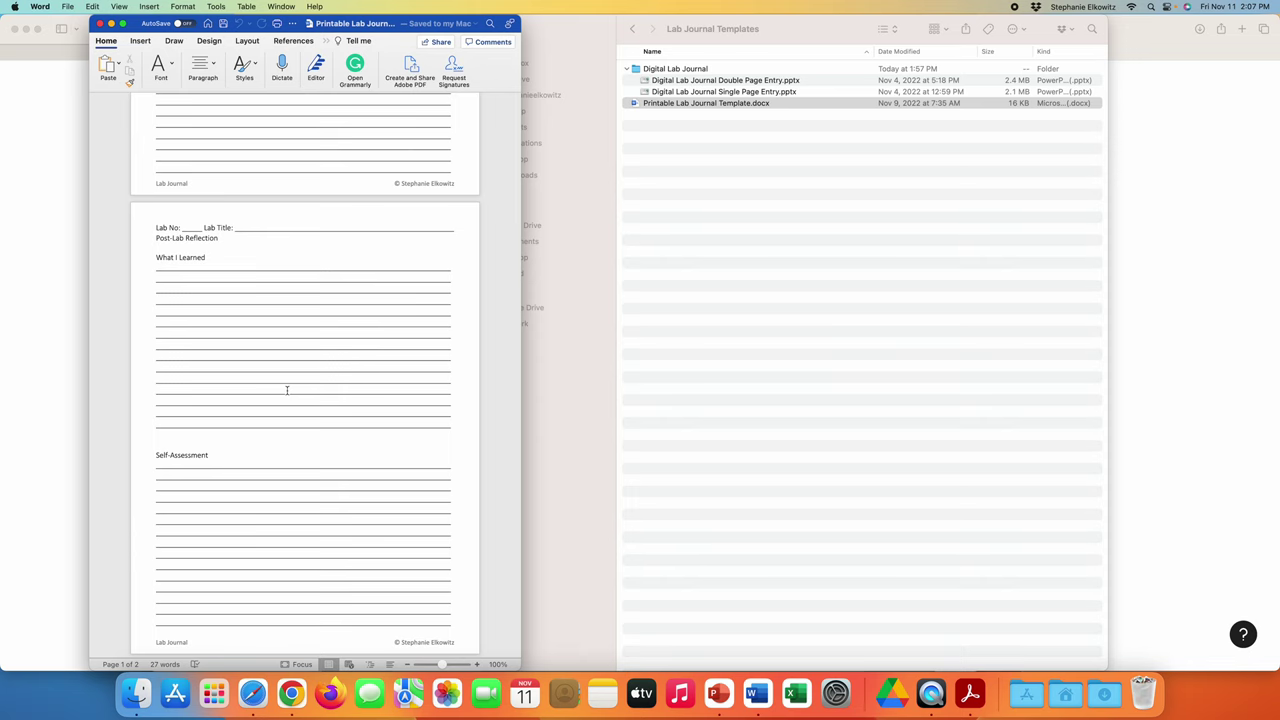
scroll(287, 390, up, 10)
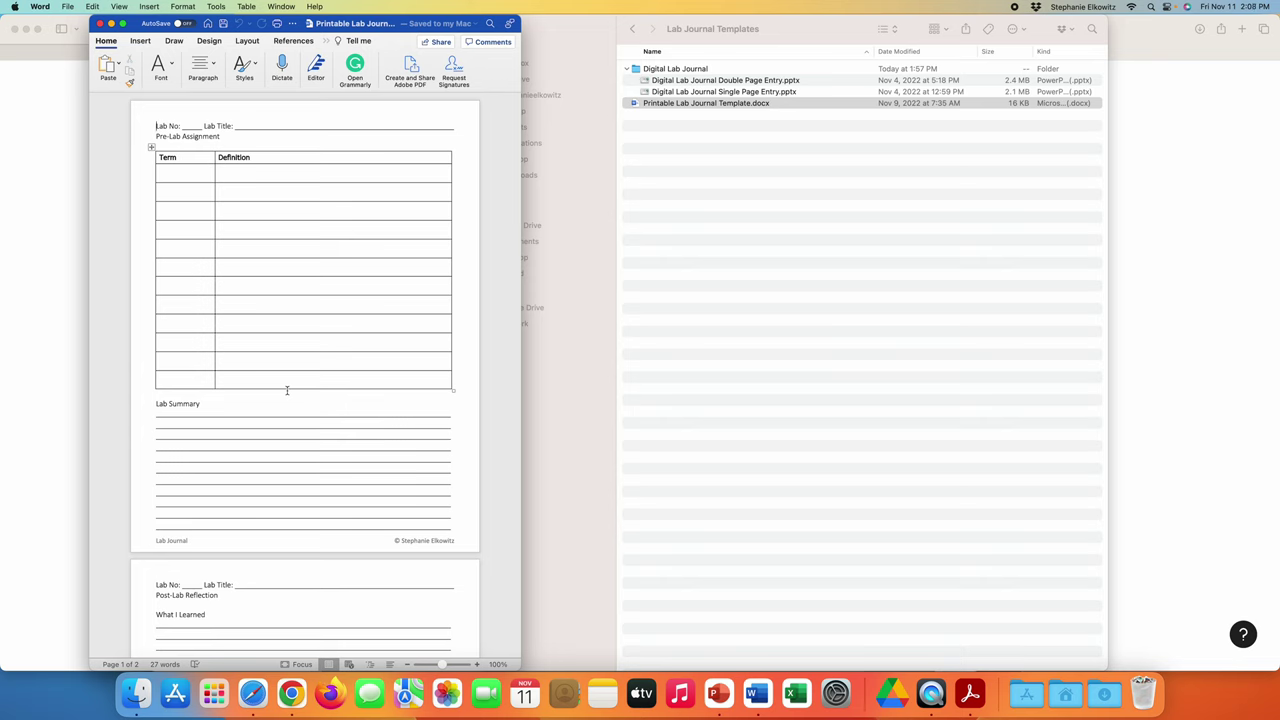
click(100, 22)
click(727, 160)
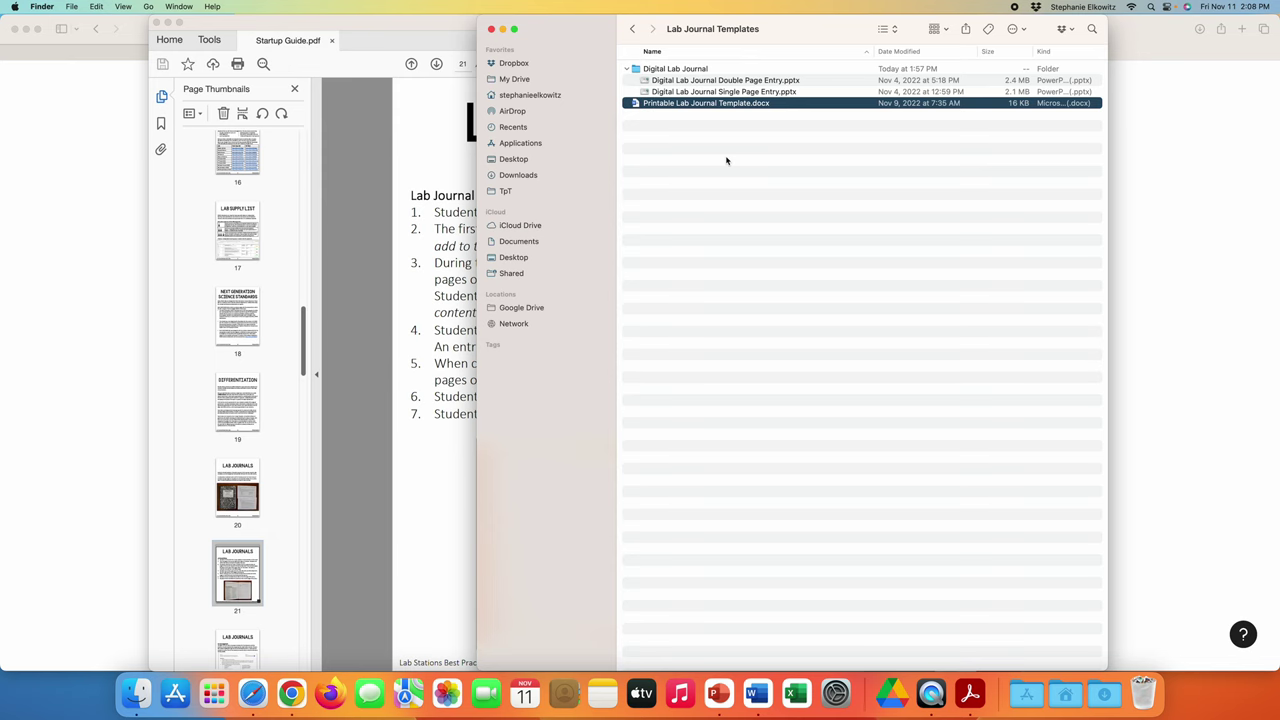
Step: Minimize the Startup Guide PDF and open Digital Lab Journal Single Page Entry.pptx
click(168, 22)
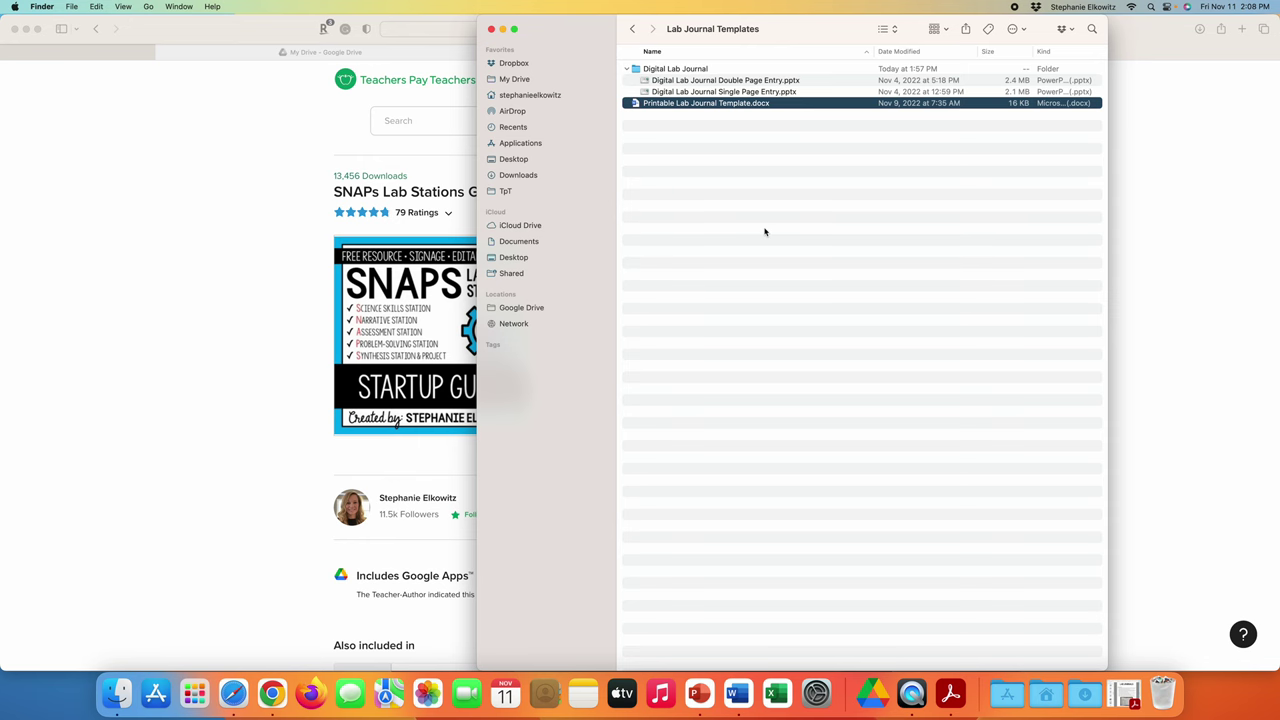
click(702, 92)
double_click(702, 92)
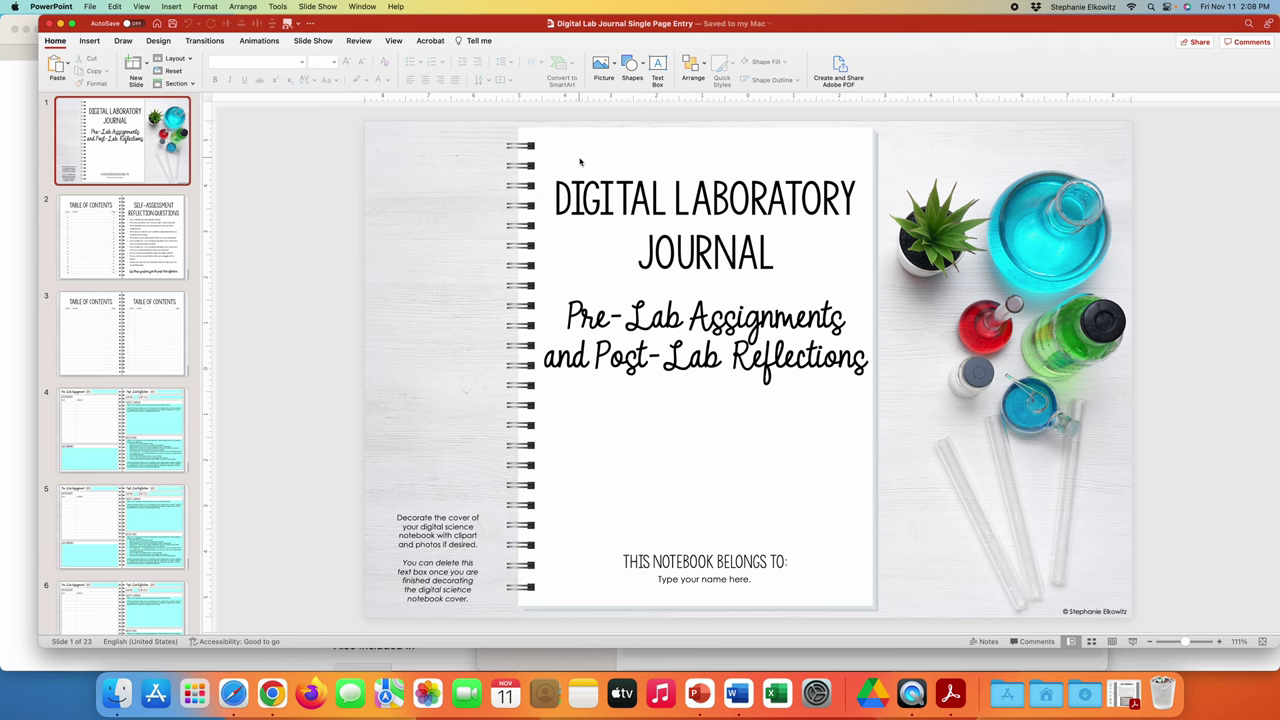
Step: Preview slide 4's Reflection box, then return to slide 2's Table of Contents table
click(151, 238)
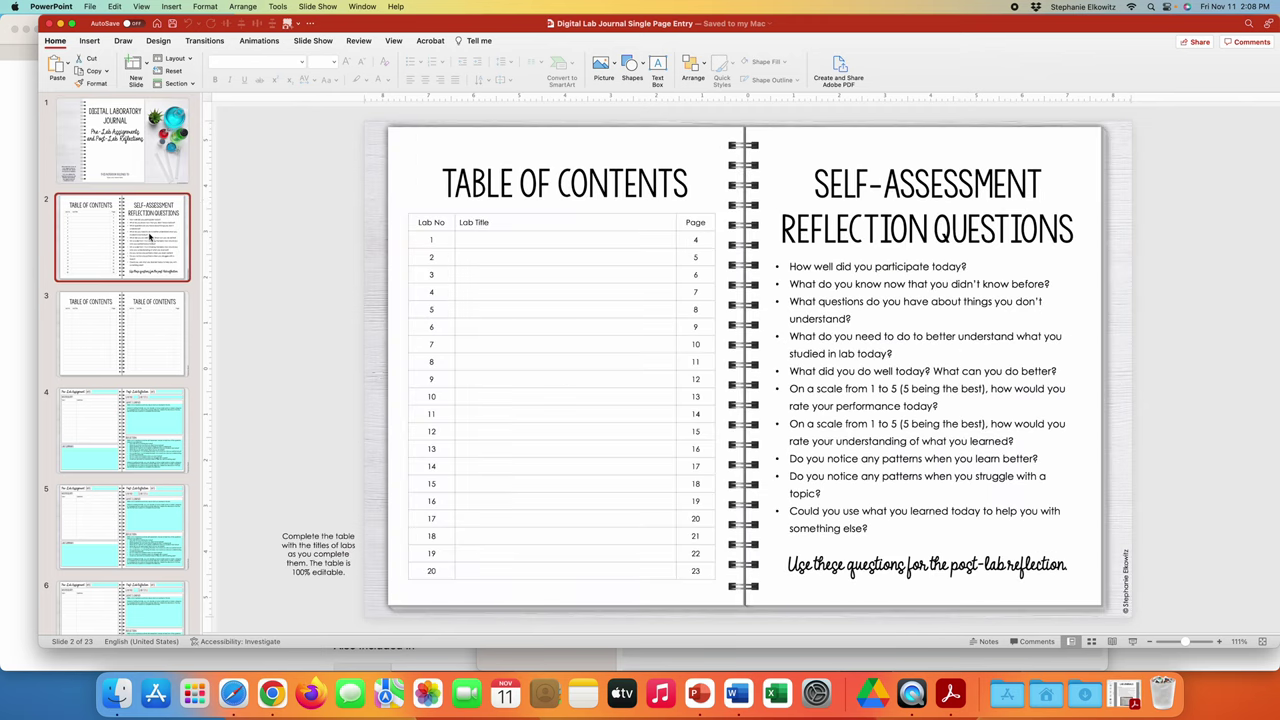
click(140, 437)
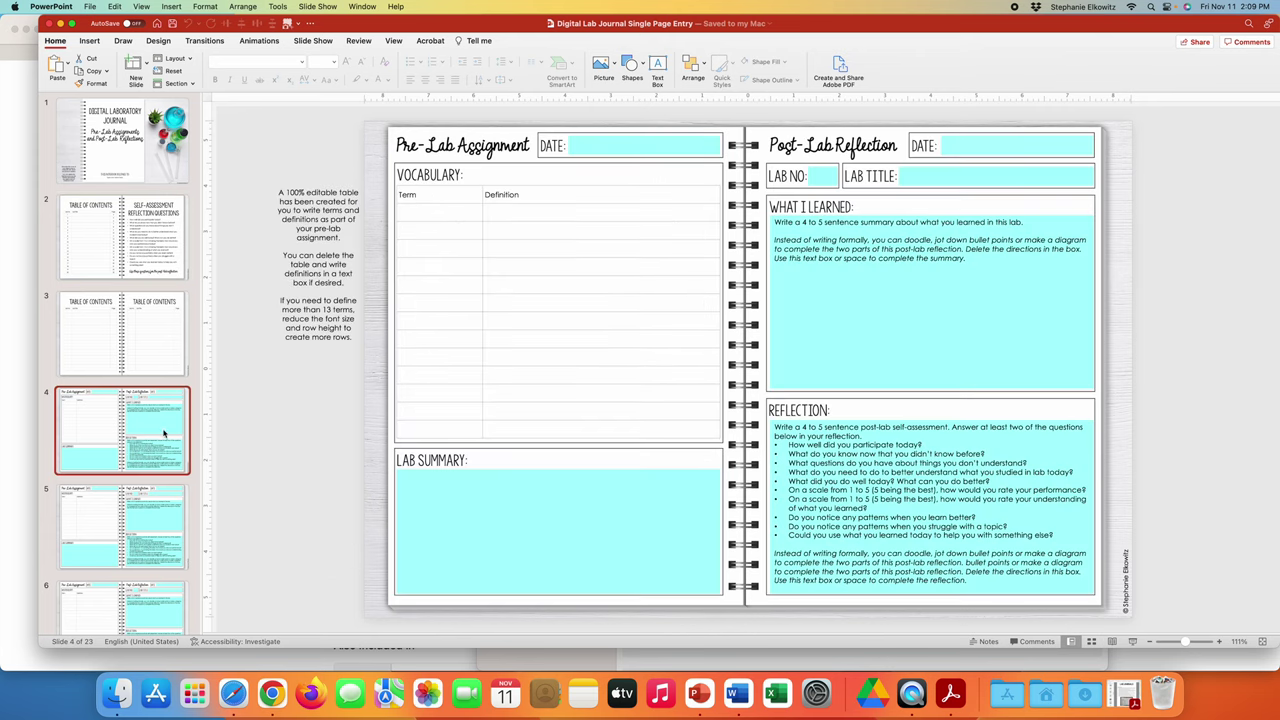
click(931, 410)
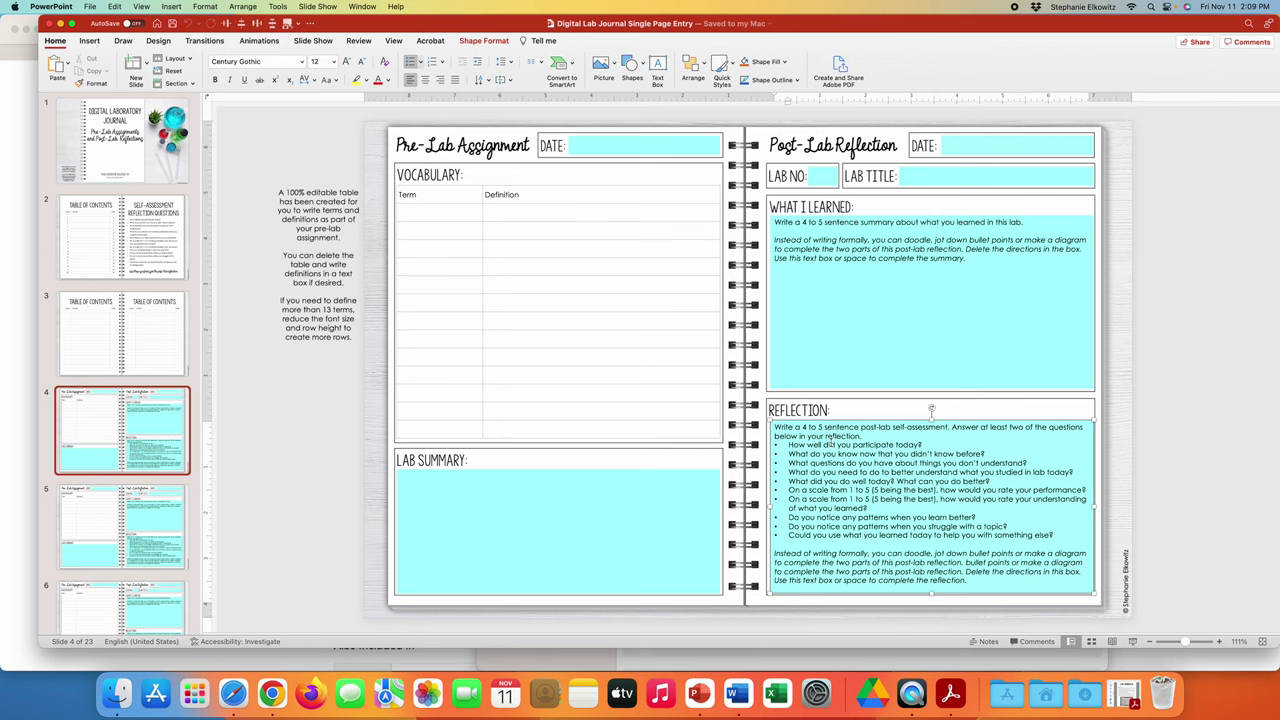
click(830, 444)
click(190, 234)
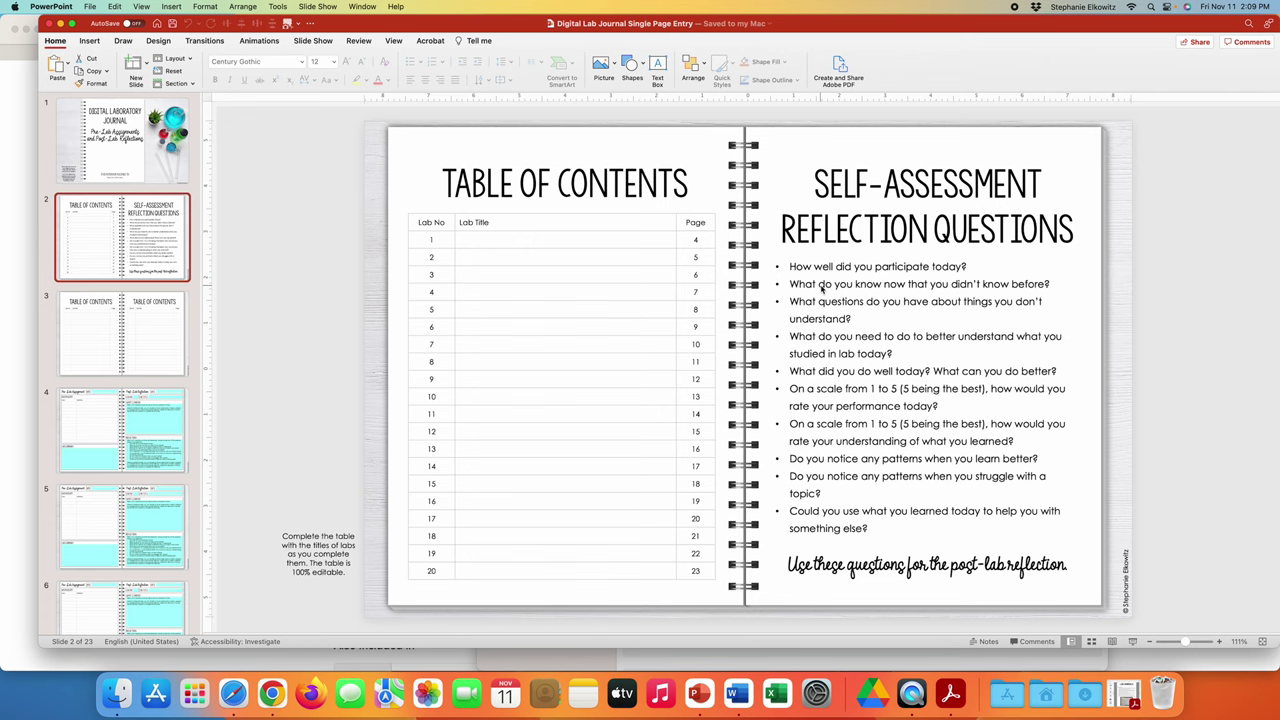
click(563, 291)
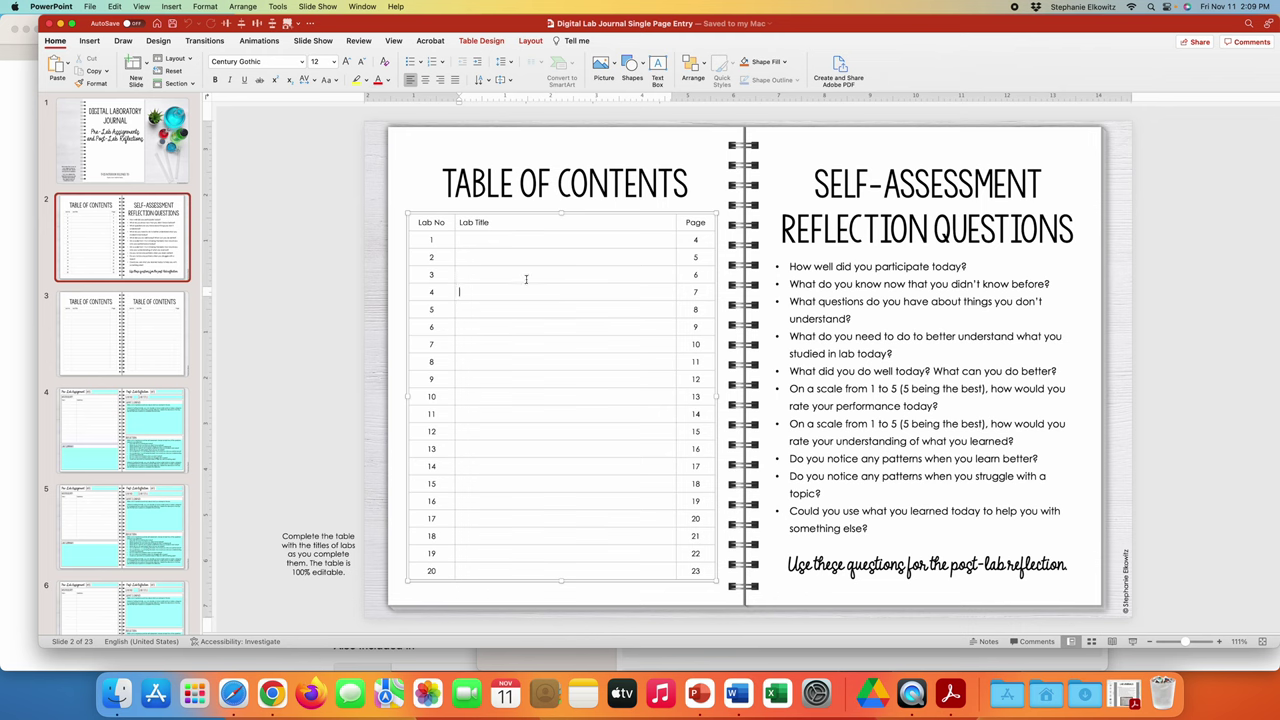
Step: Move to lab 1's Lab Title cell, then view slide 3's extra Table of Contents pages
click(519, 240)
click(133, 352)
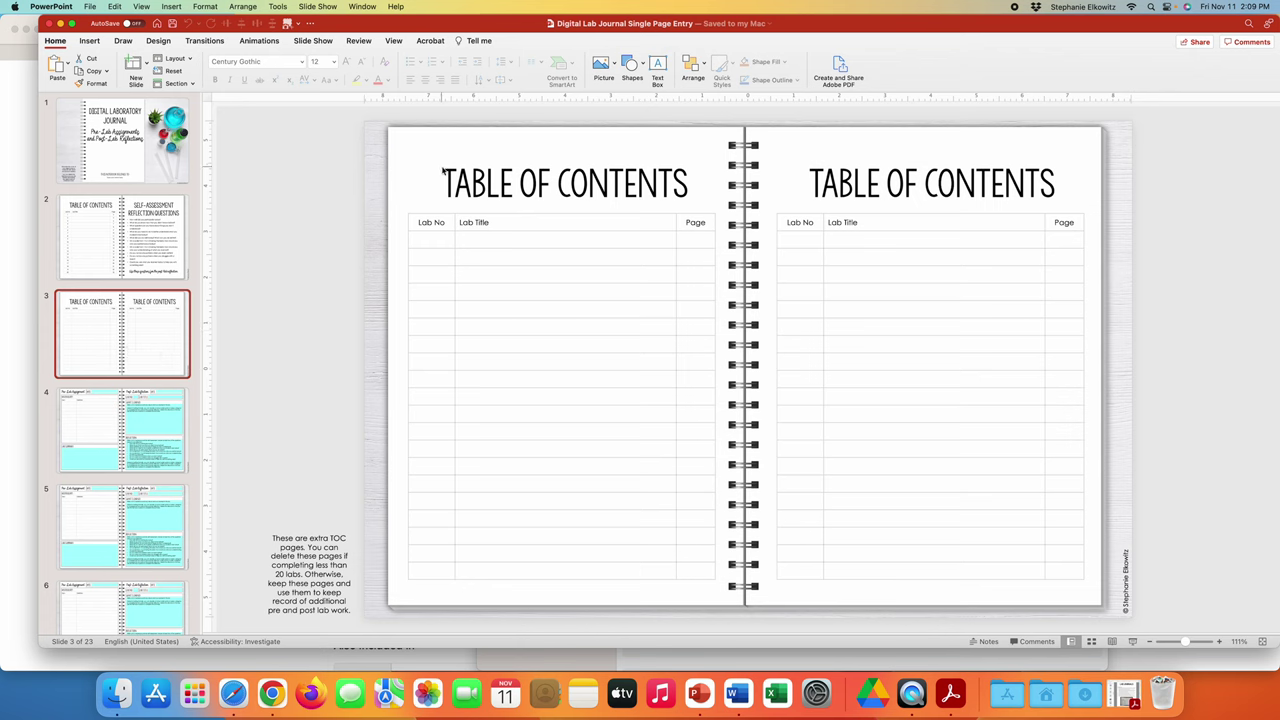
scroll(120, 398, down, 1)
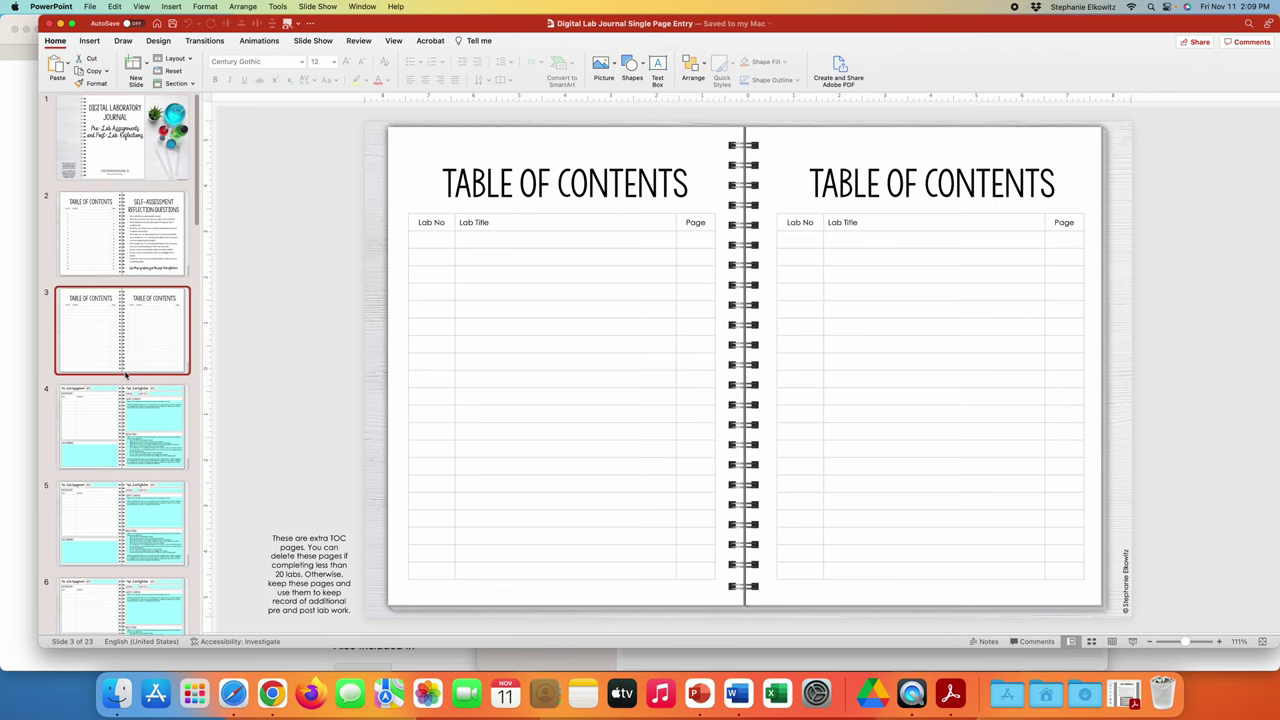
Step: Duplicate the extra Table of Contents slide as slide 4 and paste another copy as slide 5
right_click(151, 325)
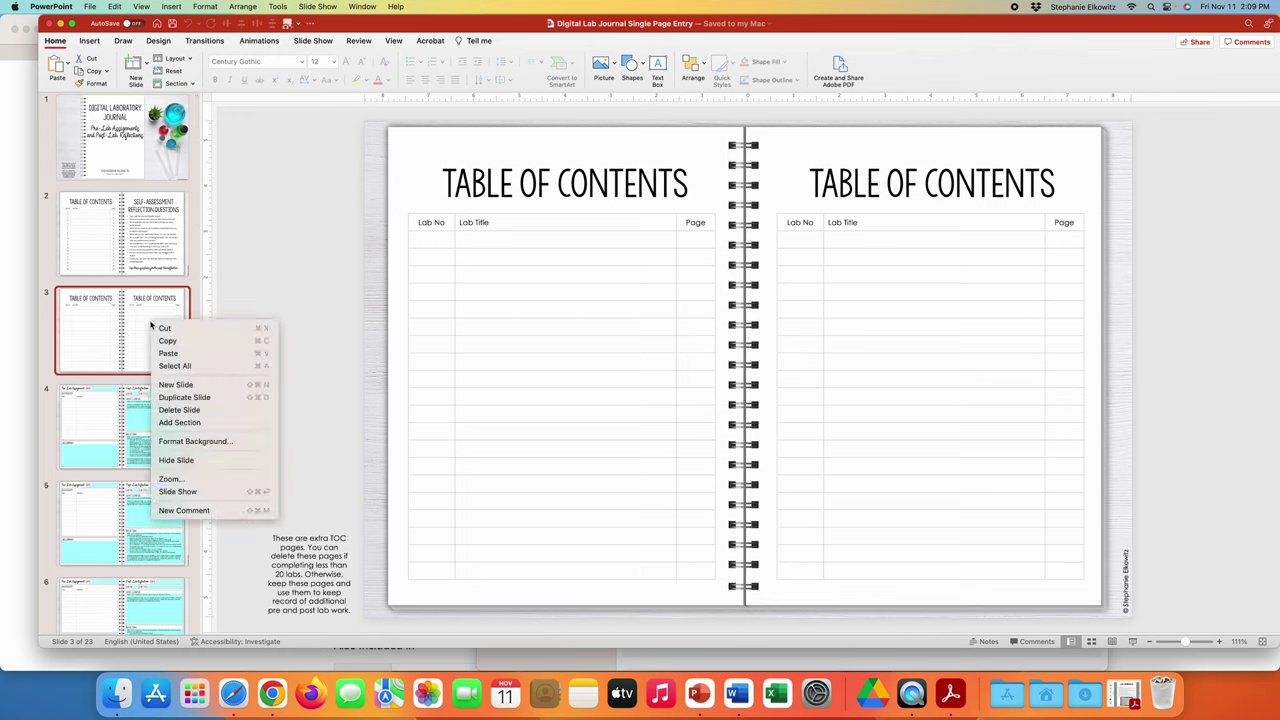
click(192, 402)
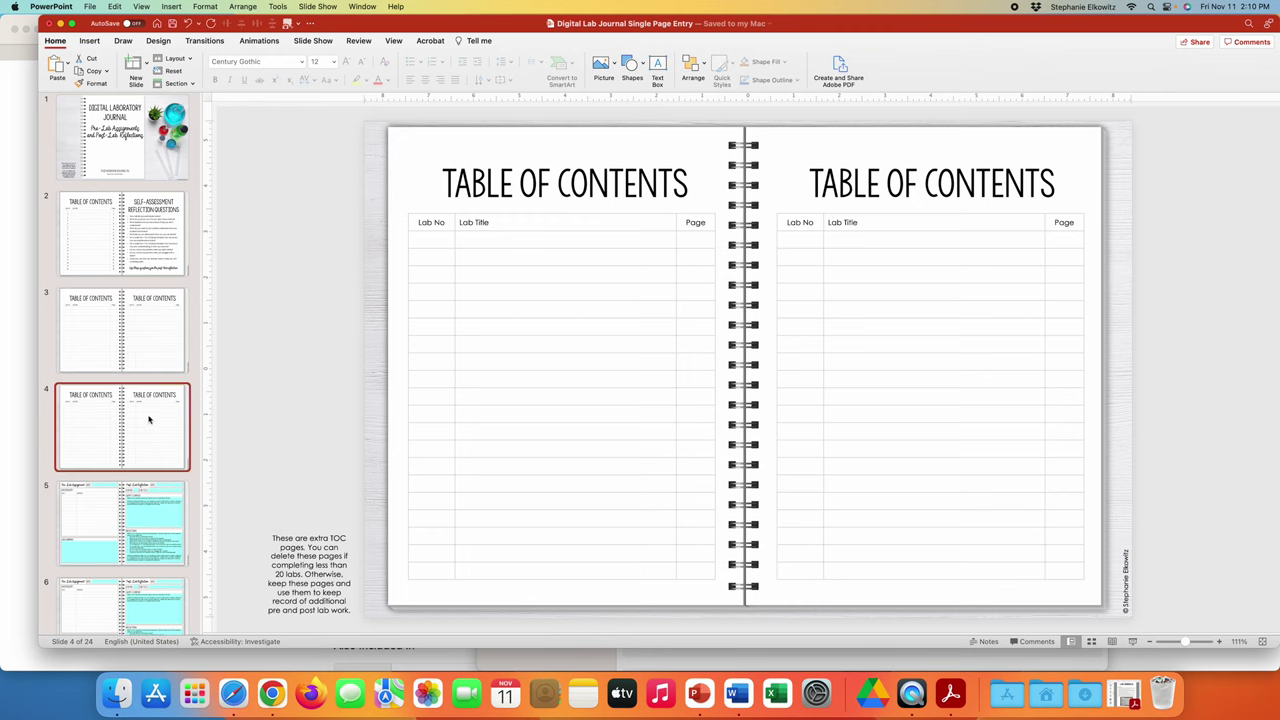
right_click(149, 420)
click(162, 436)
right_click(152, 476)
click(191, 508)
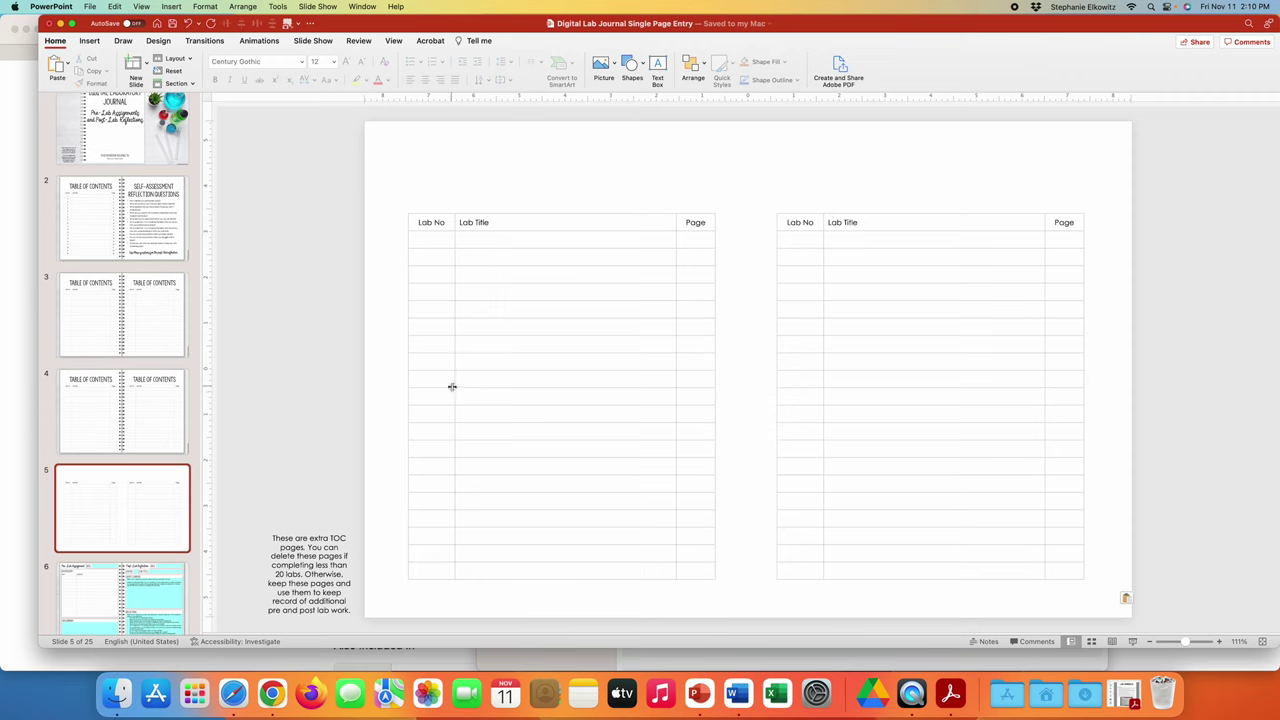
Step: Delete the pasted slide 5 and duplicated slide 4, leaving 23 slides
right_click(145, 521)
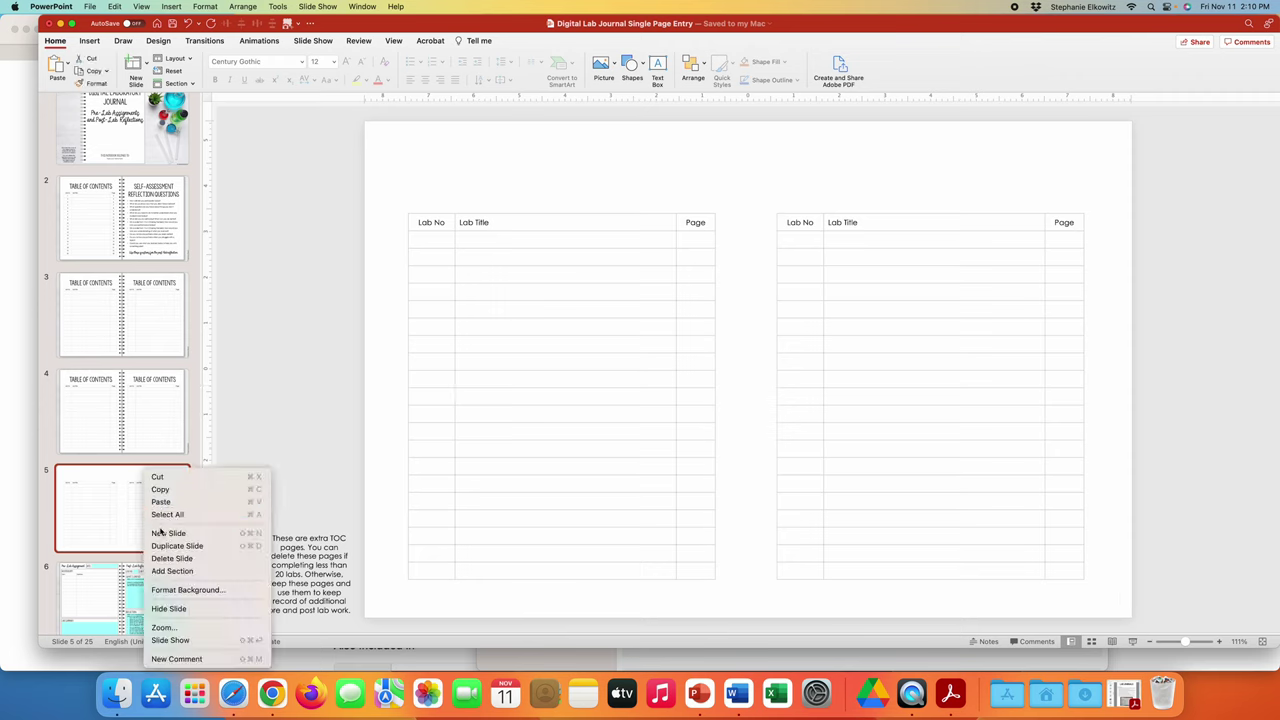
click(145, 524)
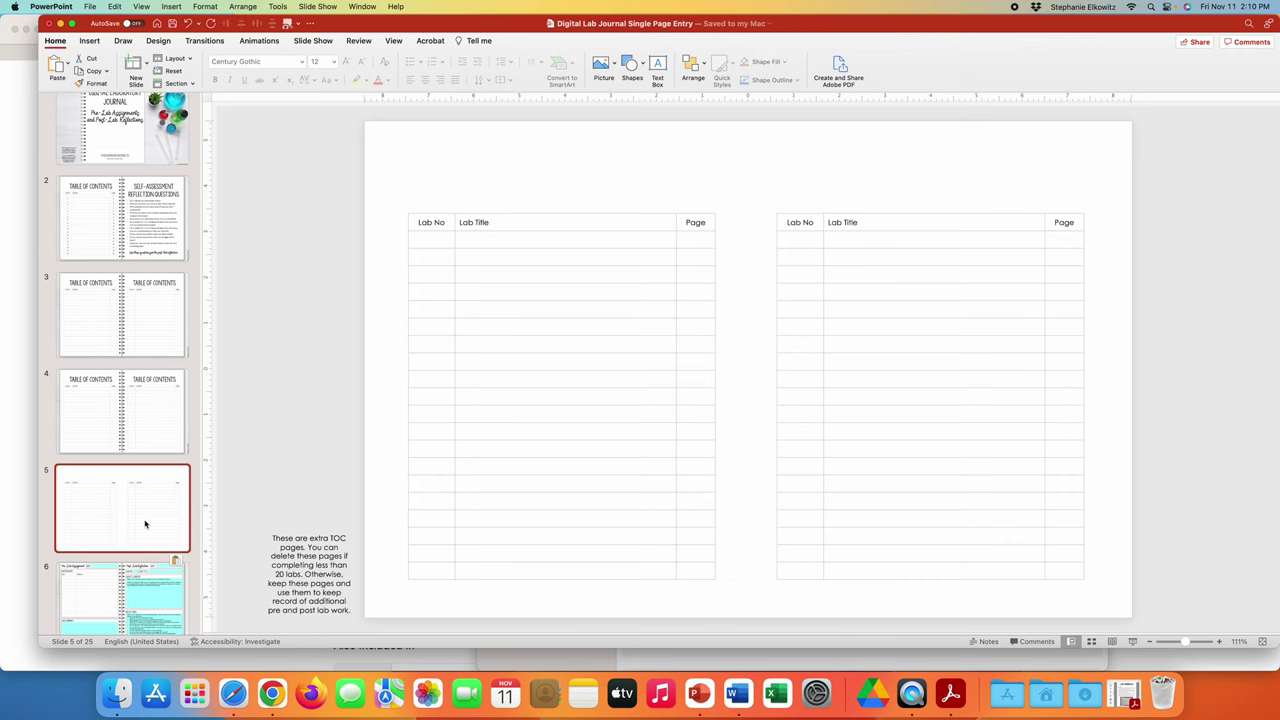
key(Delete)
click(103, 402)
right_click(102, 400)
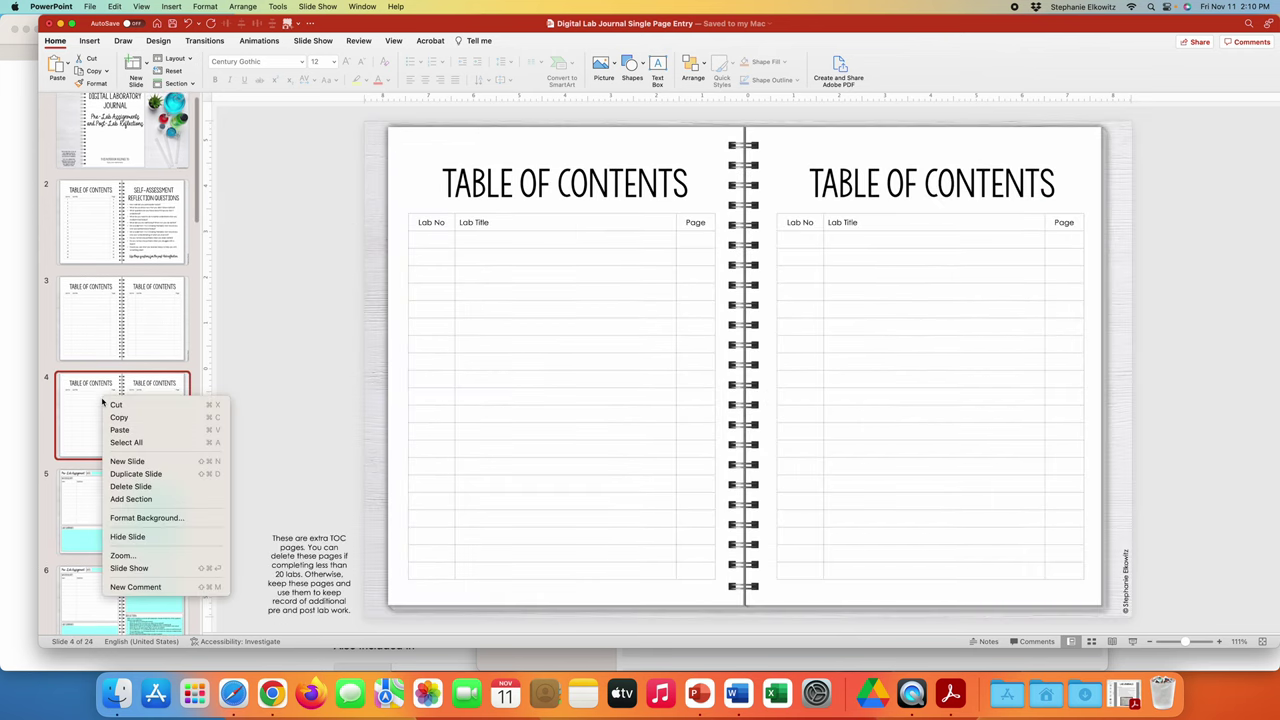
click(286, 386)
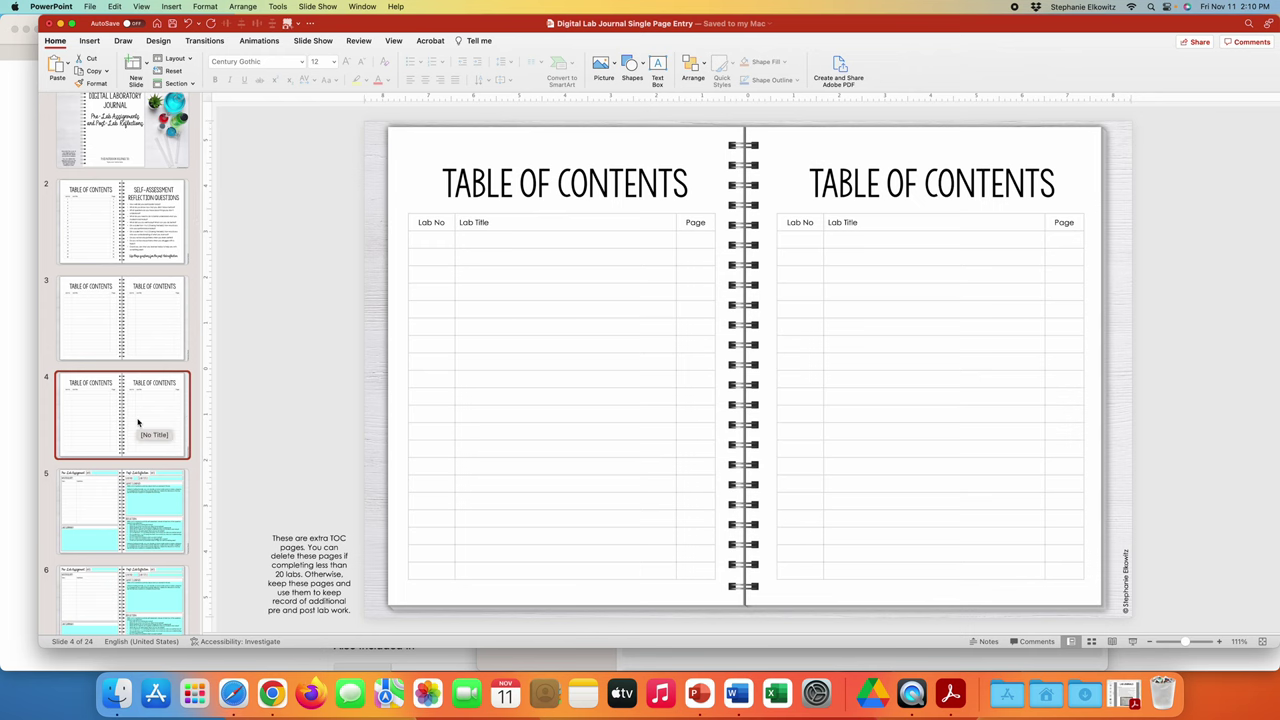
key(Delete)
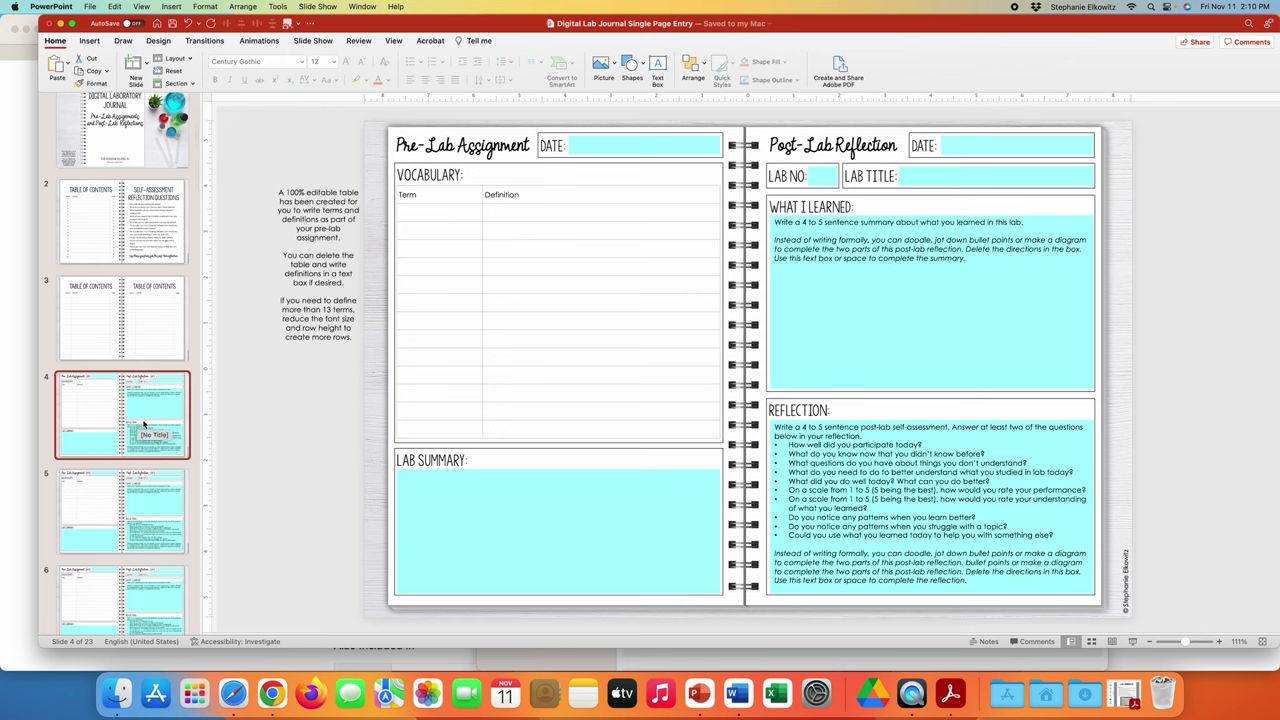
scroll(143, 425, down, 5)
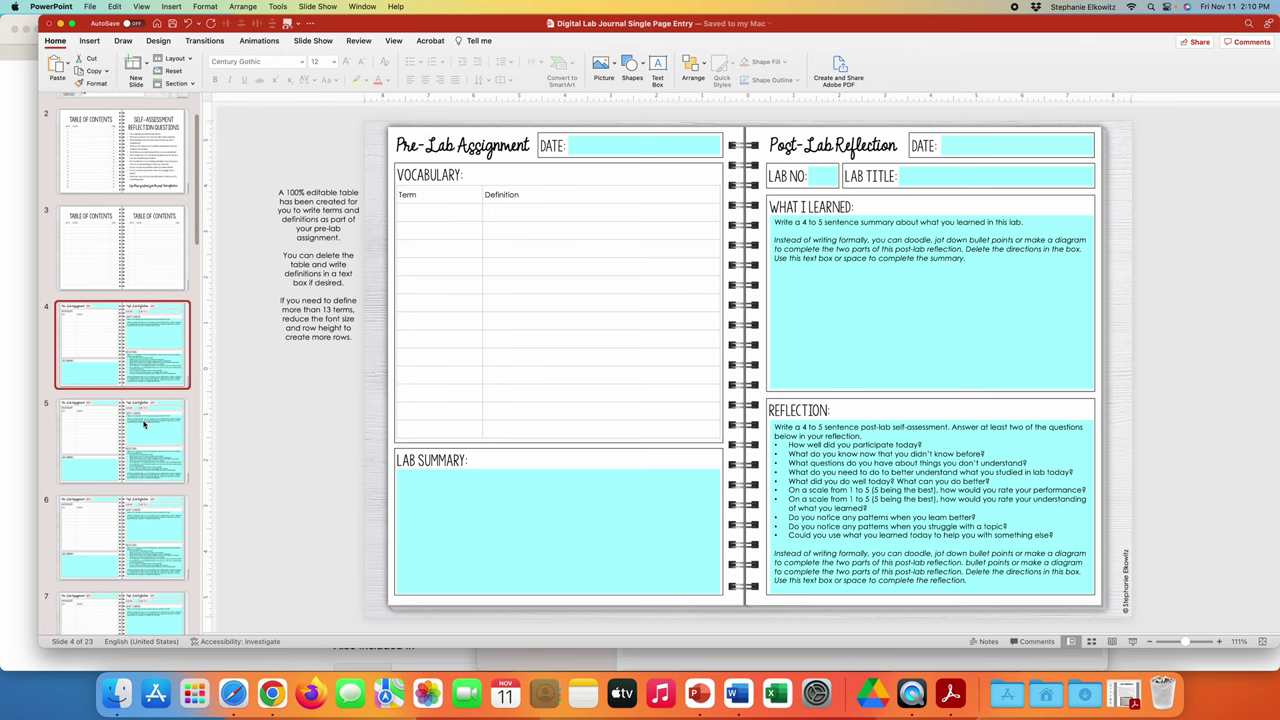